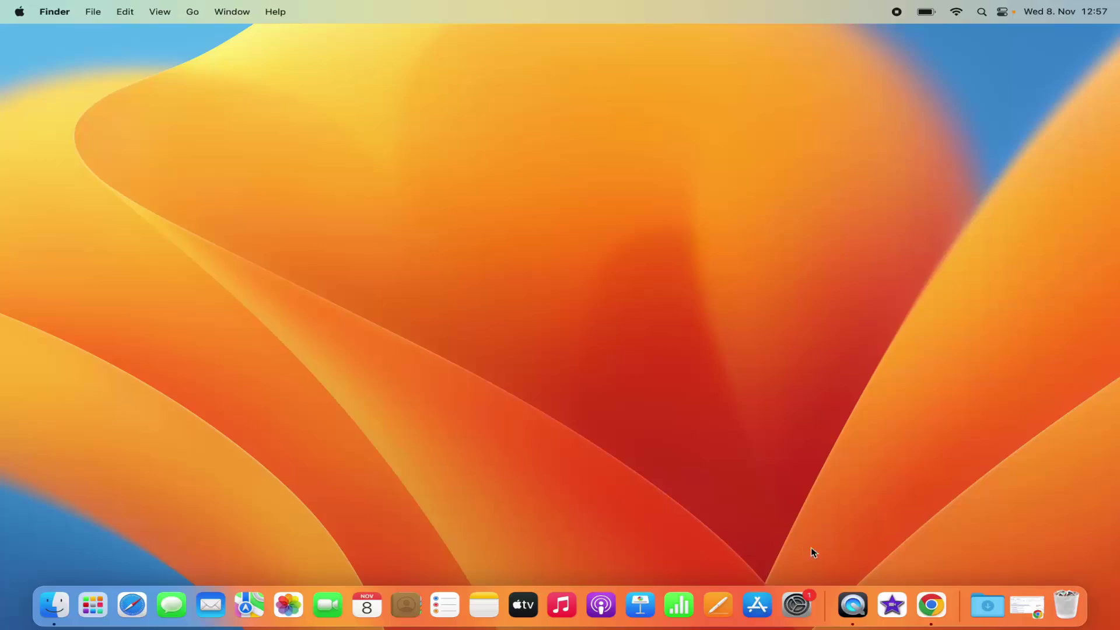
- In Chrome, open the official VideoLAN 'Official download of VLC media player' result
{"action": "left_click", "coordinate": [929, 605]}
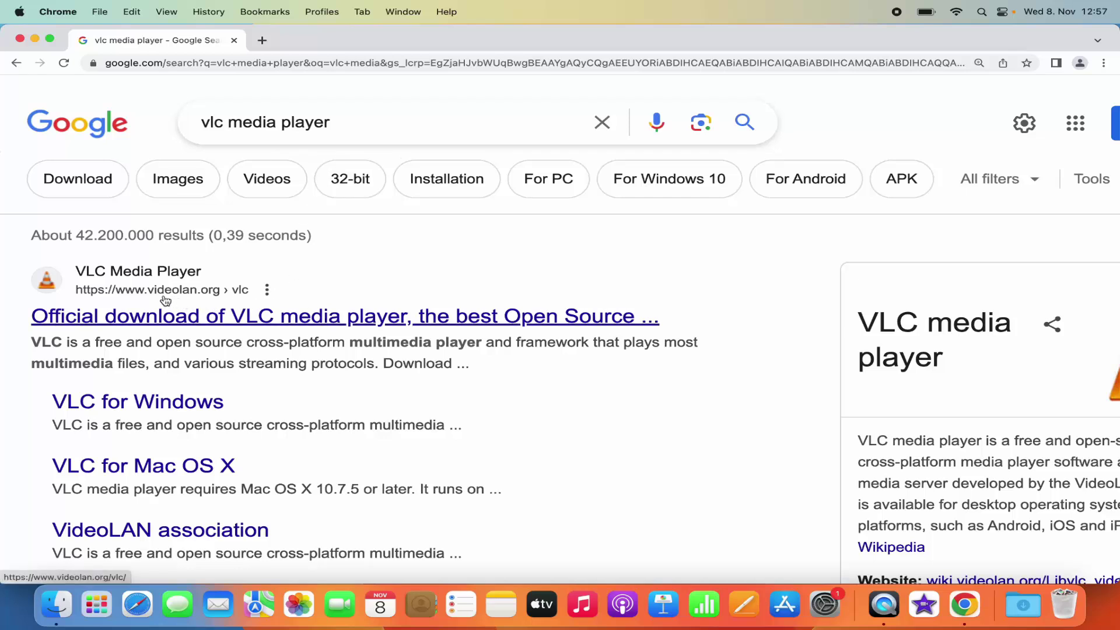
{"action": "left_click", "coordinate": [236, 318]}
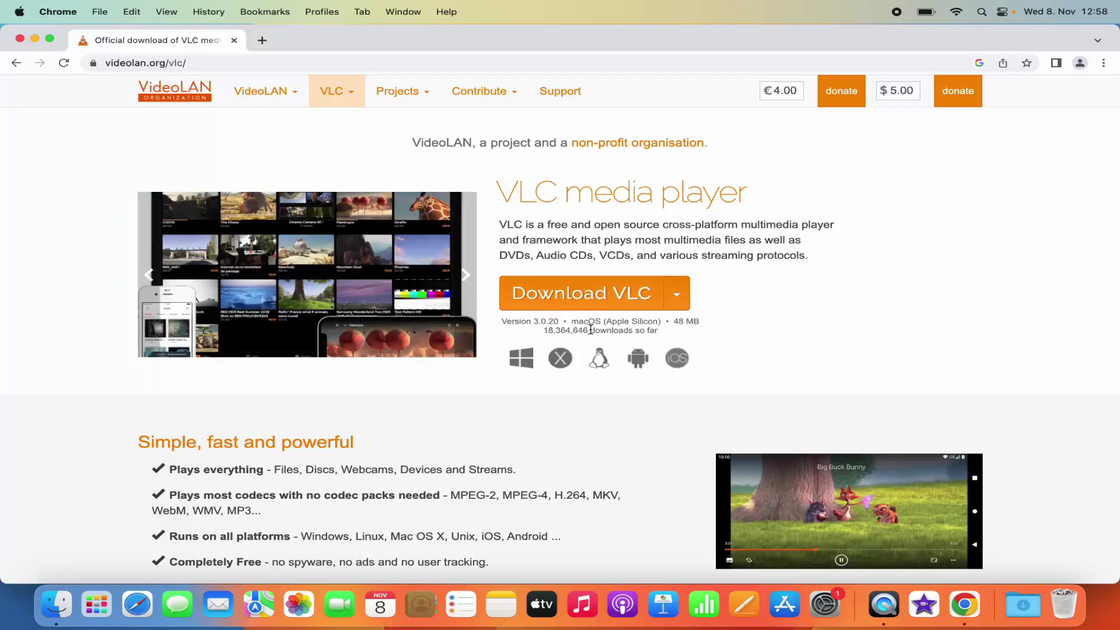
- Download vlc-3.0.20-arm64.dmg (46.9 MB) and confirm it appears as Done in recent downloads
{"action": "left_click", "coordinate": [604, 294]}
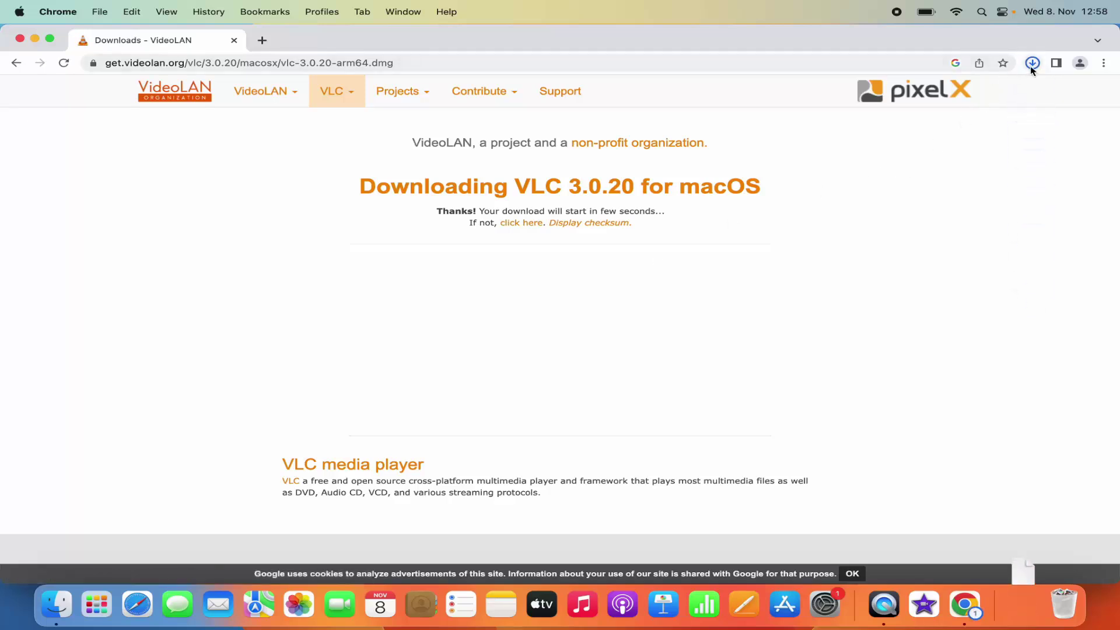
{"action": "left_click", "coordinate": [1033, 62]}
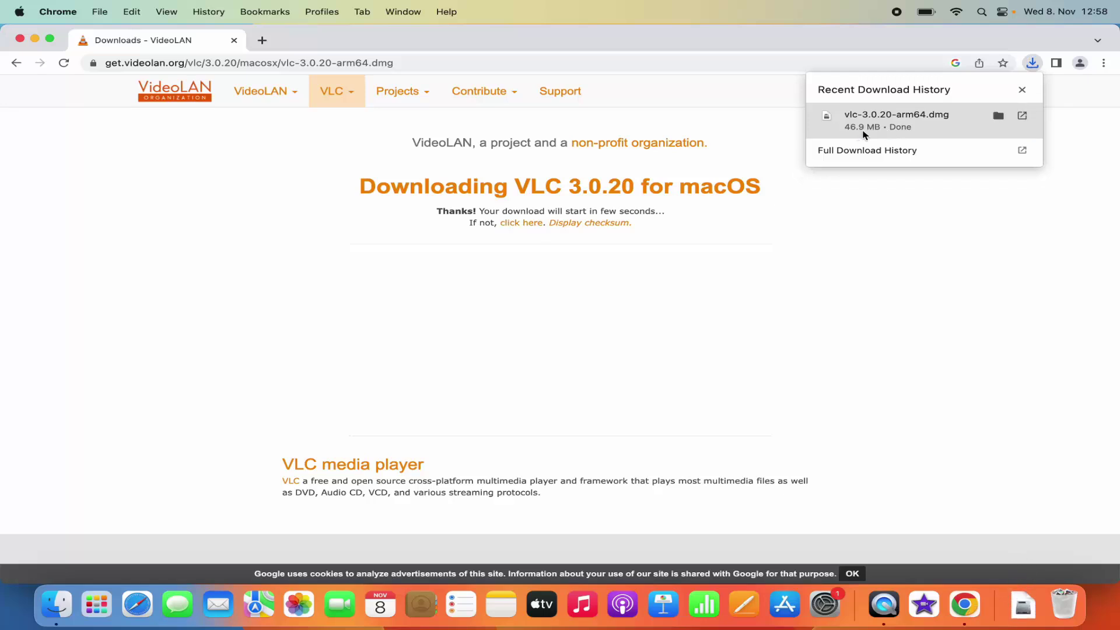
- Mount the VLC disk image, centre its installer window and minimize Chrome
{"action": "left_click", "coordinate": [915, 125]}
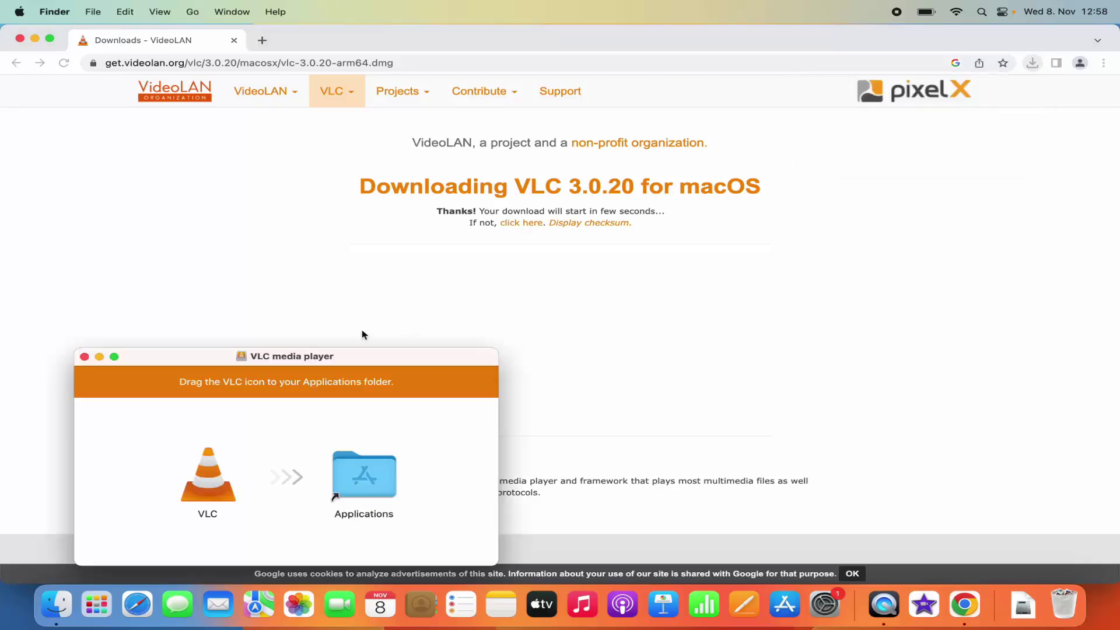
{"action": "left_click_drag", "start_coordinate": [343, 358], "coordinate": [642, 209]}
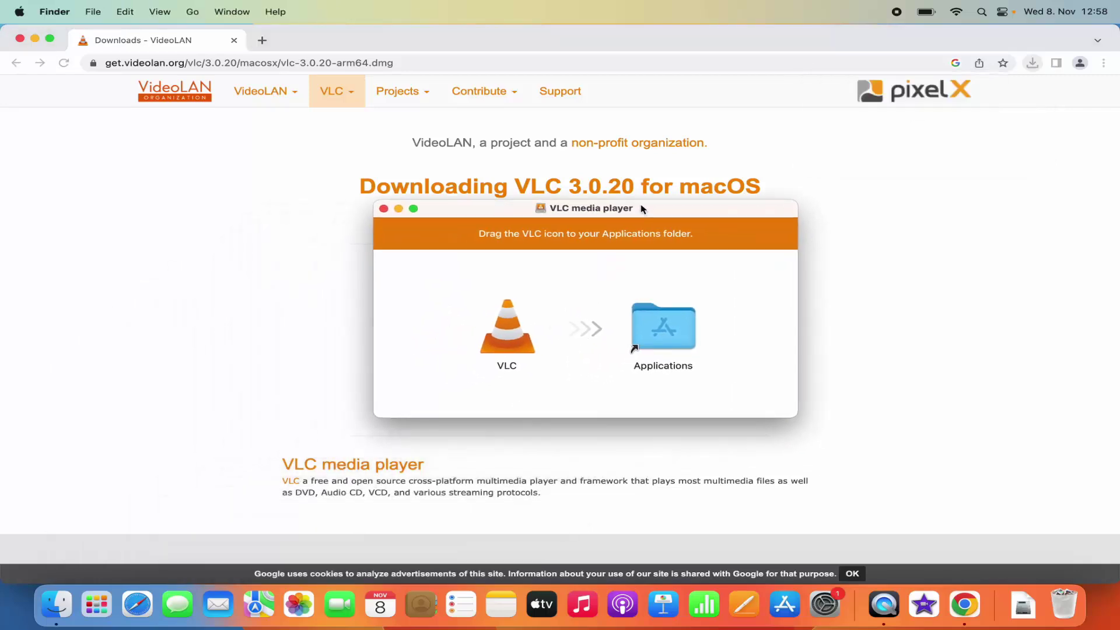
{"action": "left_click", "coordinate": [35, 39]}
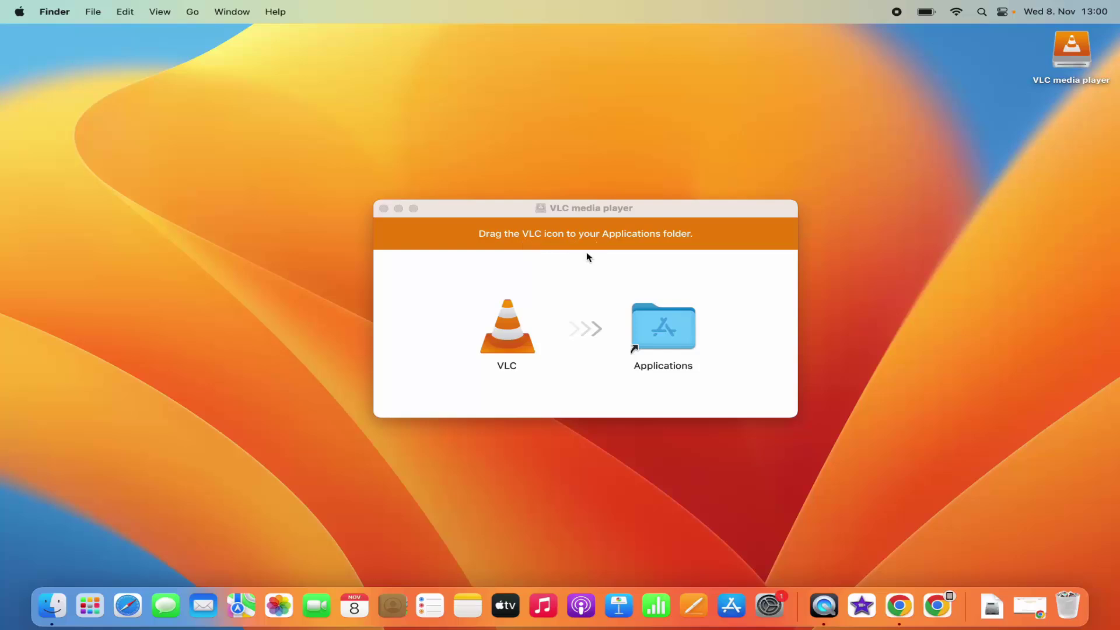
- Drag the VLC app onto the Applications folder to install it
{"action": "left_click", "coordinate": [511, 336]}
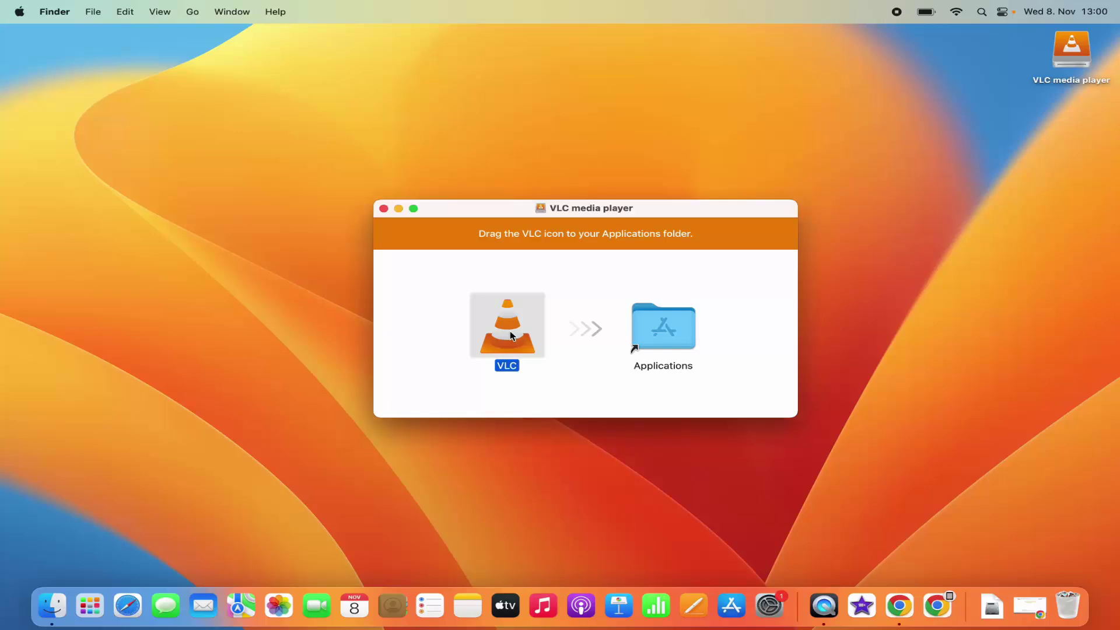
{"action": "left_click_drag", "start_coordinate": [511, 335], "coordinate": [696, 334]}
{"action": "left_click", "coordinate": [652, 289]}
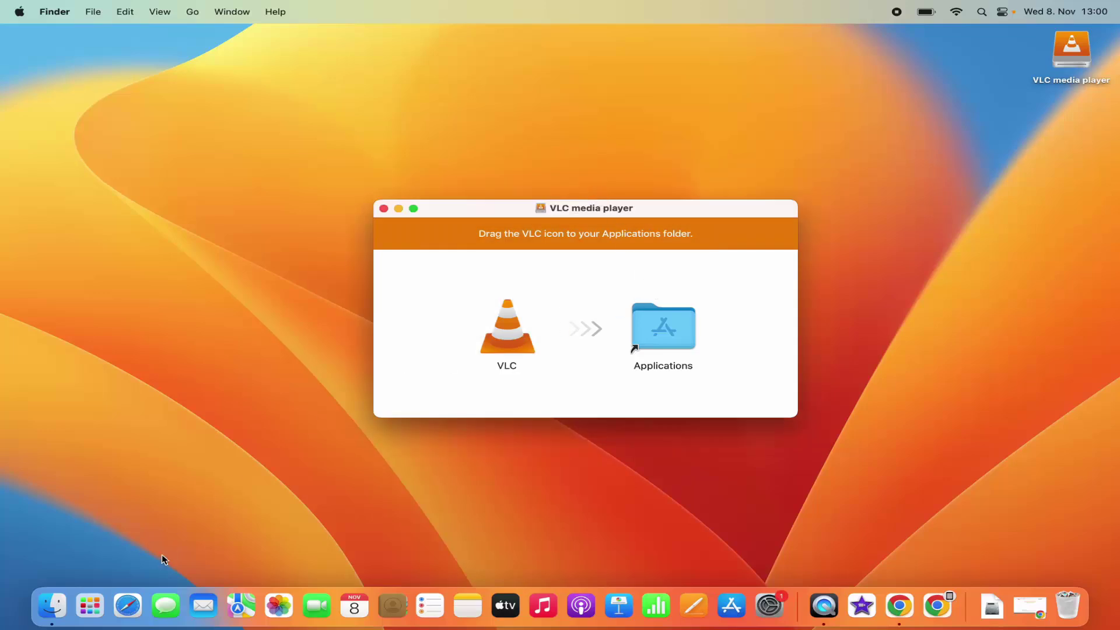
{"action": "left_click", "coordinate": [90, 608]}
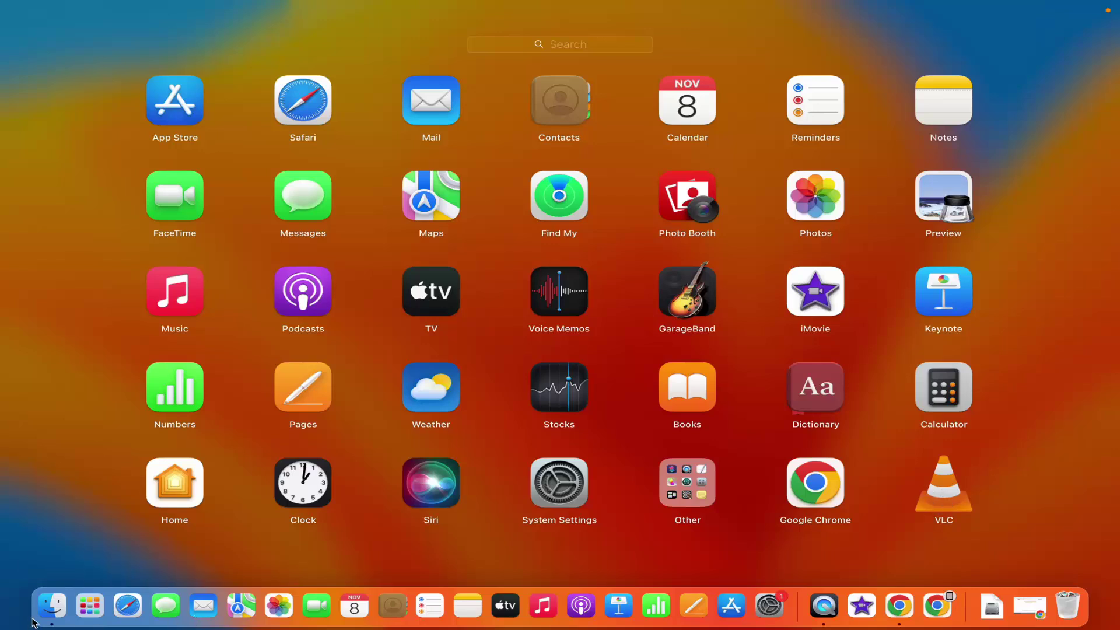
{"action": "right_click", "coordinate": [52, 613]}
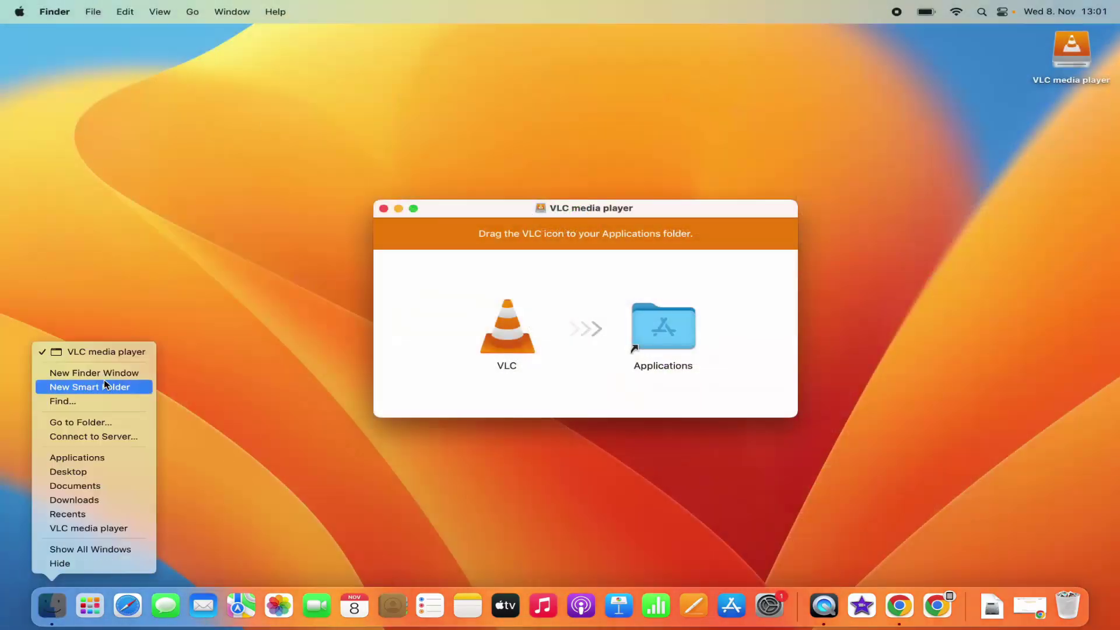
{"action": "left_click", "coordinate": [103, 373]}
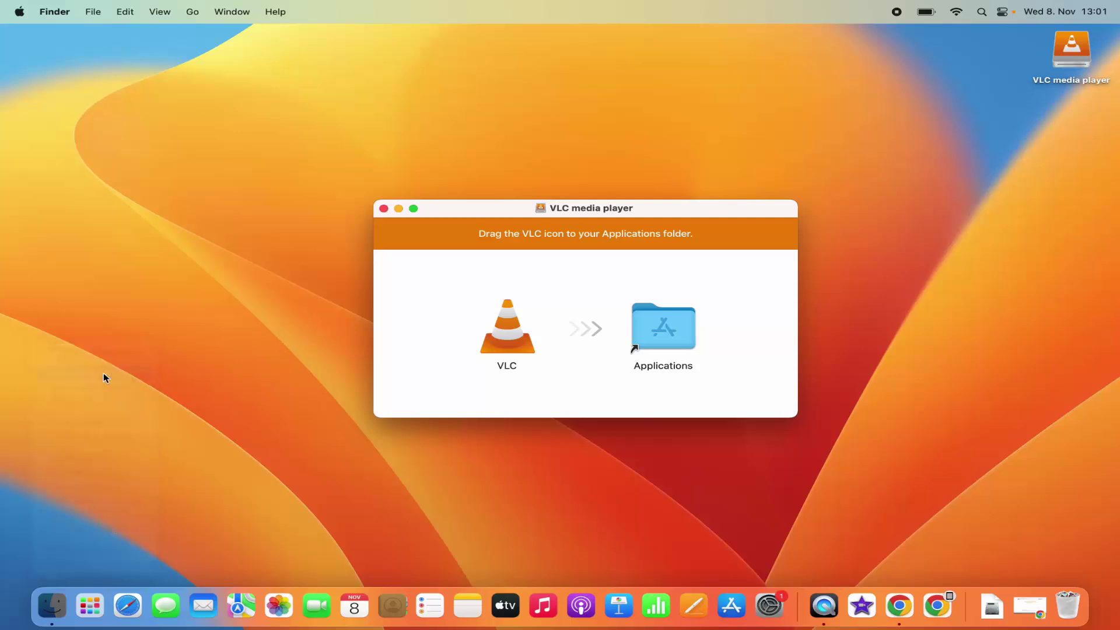
{"action": "scroll", "coordinate": [542, 255], "scroll_direction": "down", "scroll_amount": 5}
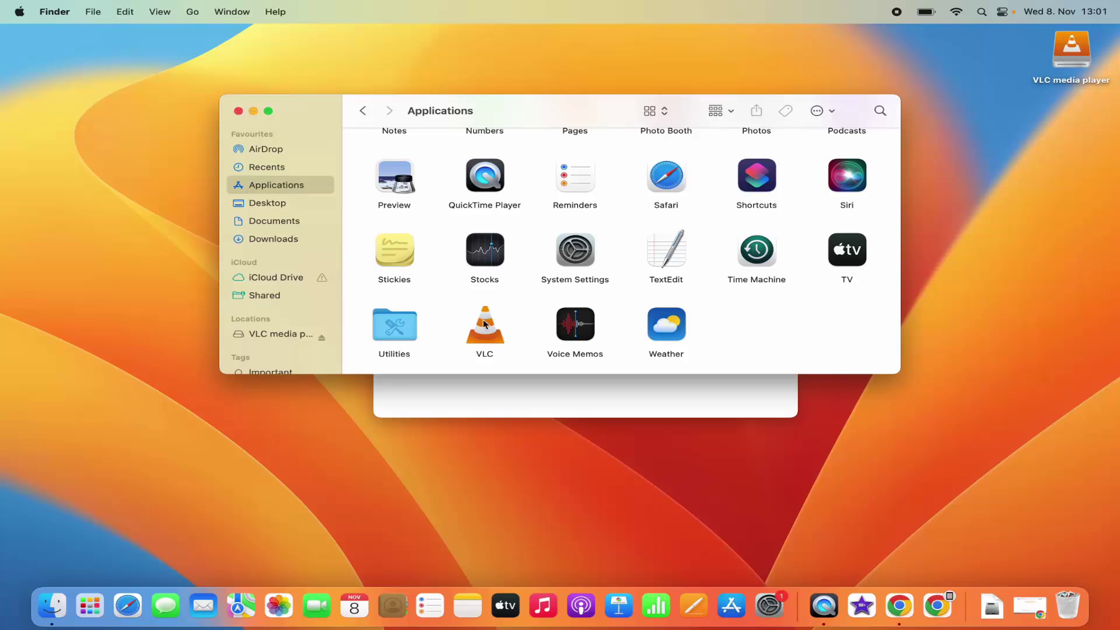
{"action": "left_click", "coordinate": [239, 111]}
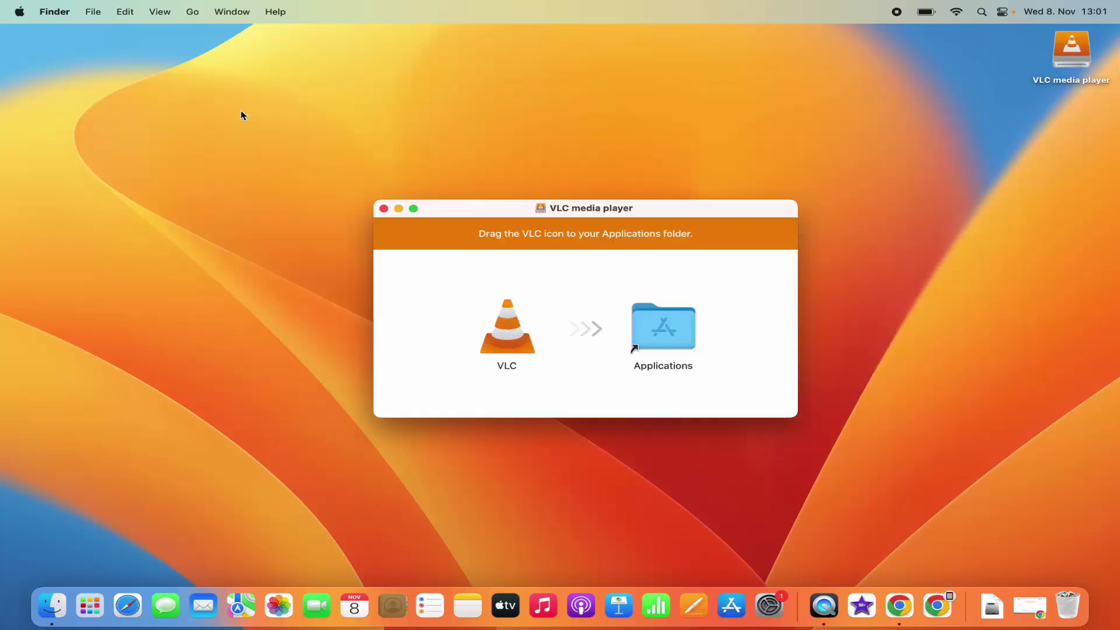
- Launch VLC from Launchpad, decline album art lookup with 'No, Thanks', and maximize its playlist window
{"action": "left_click", "coordinate": [98, 619]}
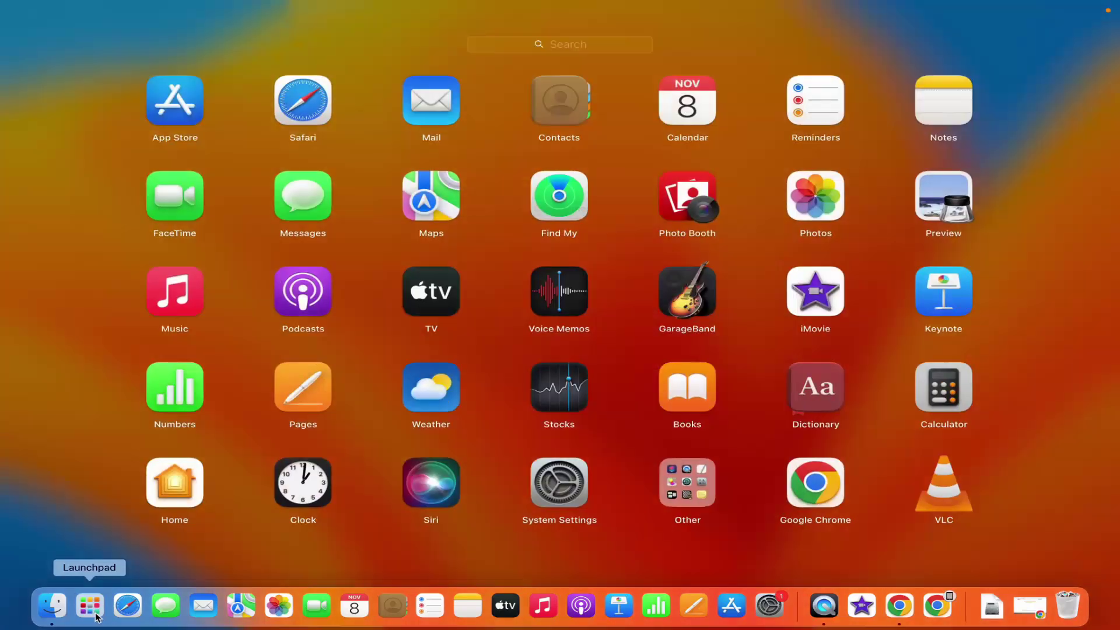
{"action": "left_click", "coordinate": [951, 503]}
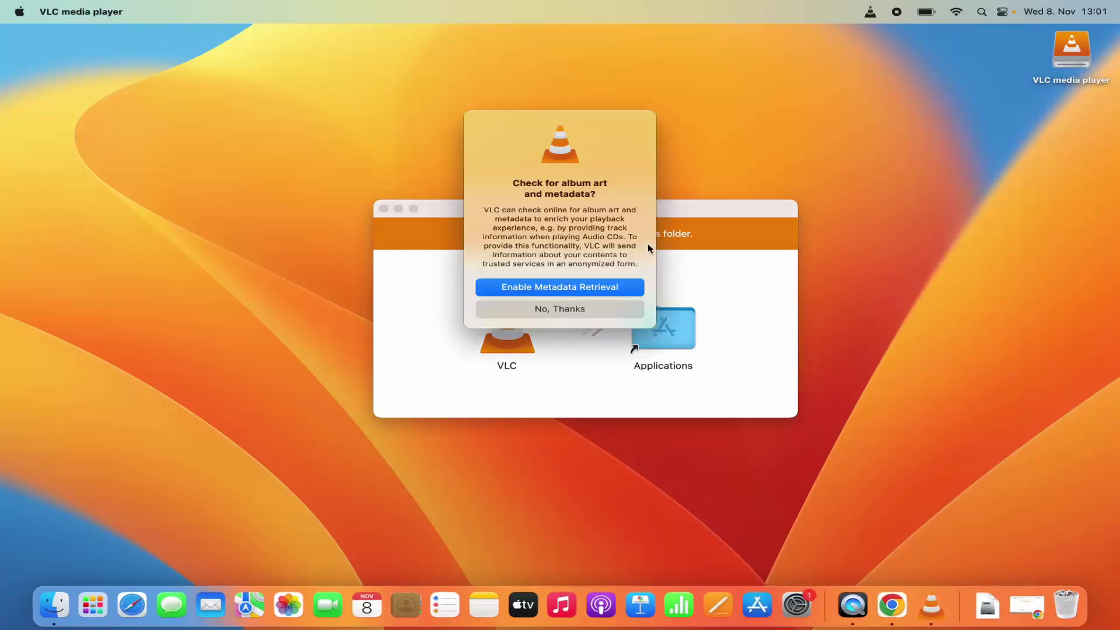
{"action": "left_click", "coordinate": [399, 209]}
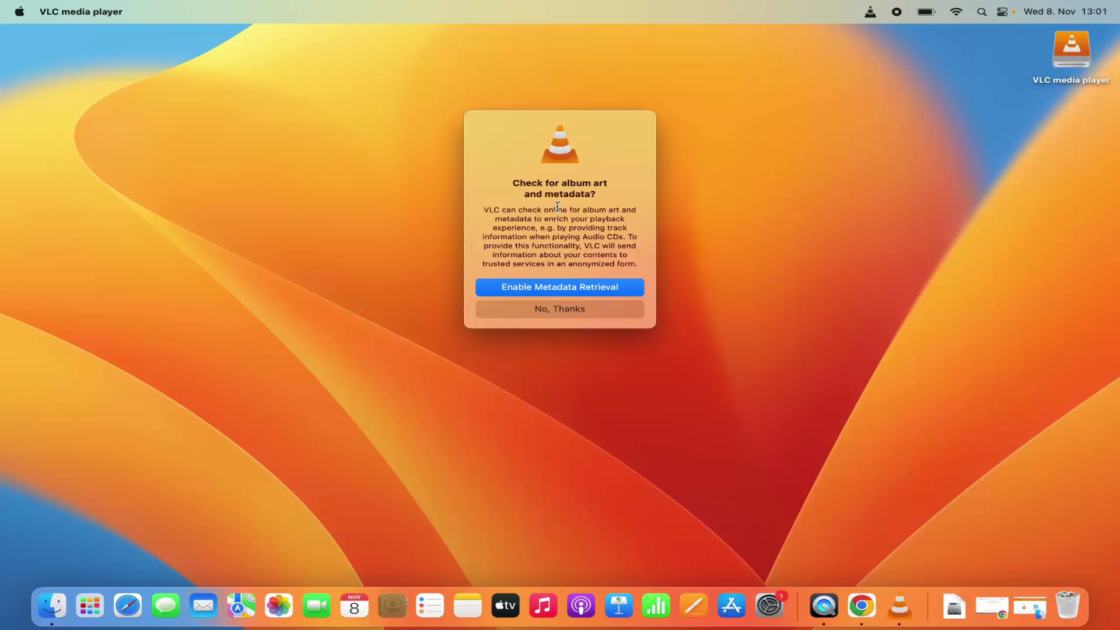
{"action": "left_click", "coordinate": [551, 313]}
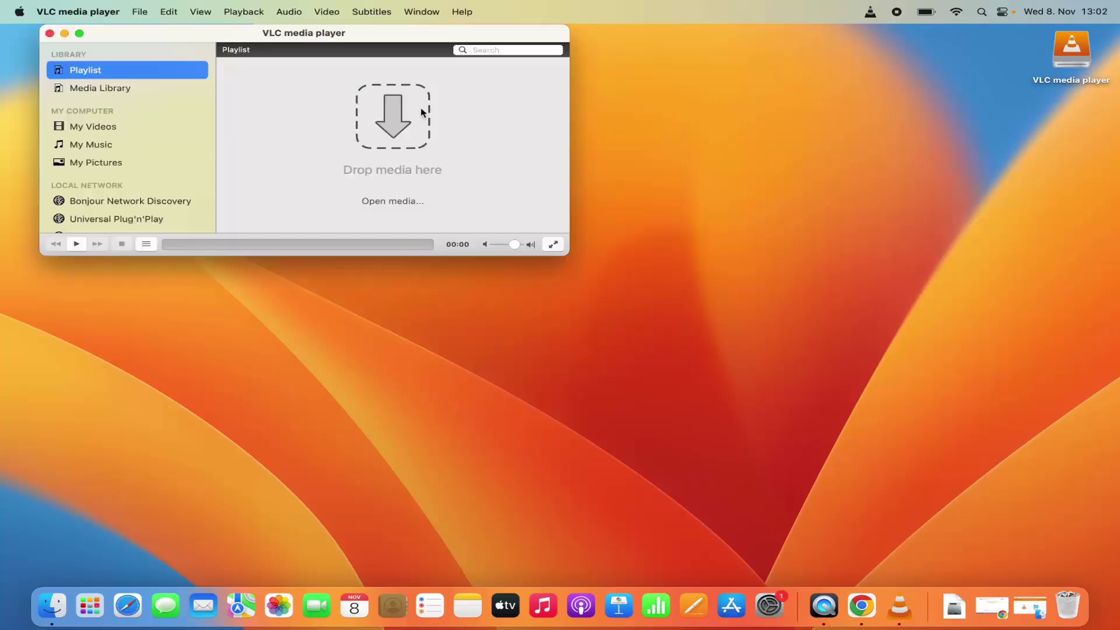
{"action": "double_click", "coordinate": [401, 35]}
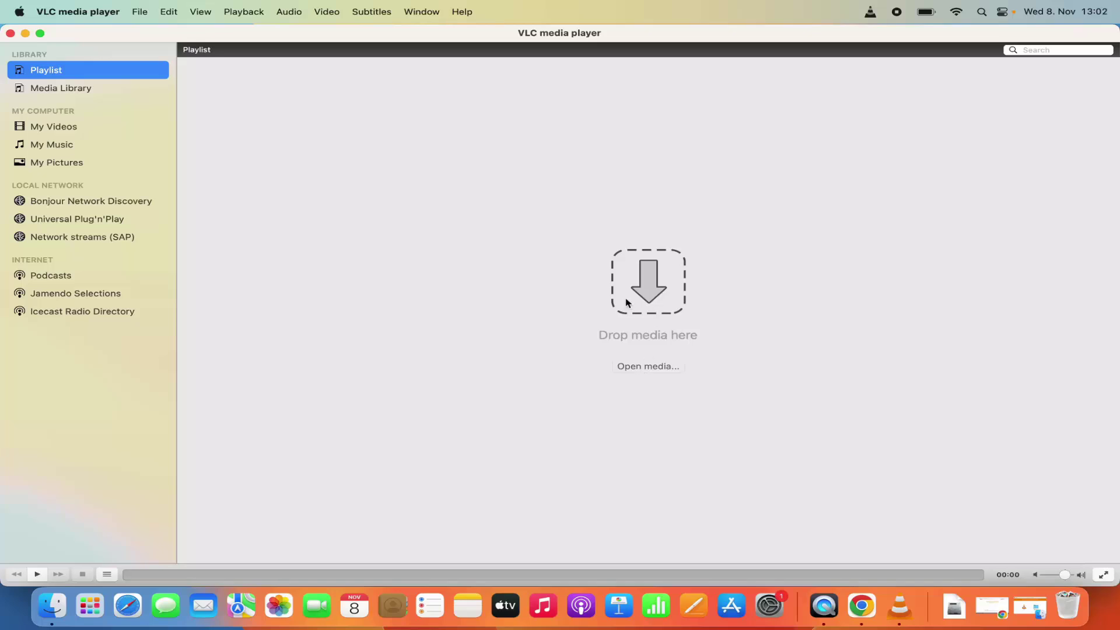
{"action": "left_click", "coordinate": [53, 609]}
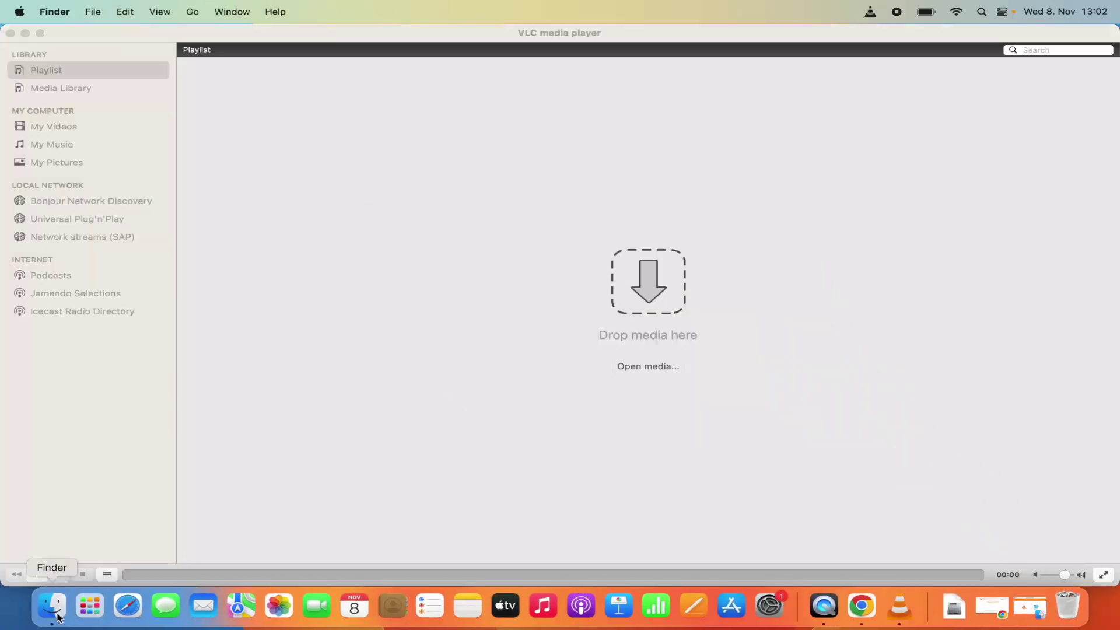
- Open a new Finder window showing the Documents folder
{"action": "right_click", "coordinate": [58, 616]}
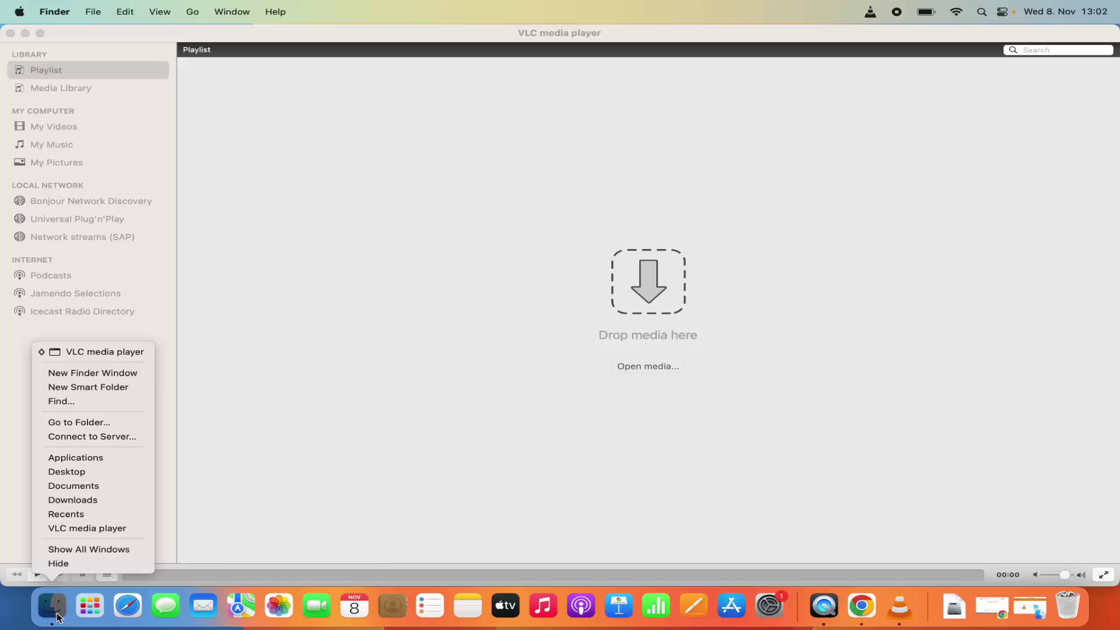
{"action": "left_click", "coordinate": [82, 374]}
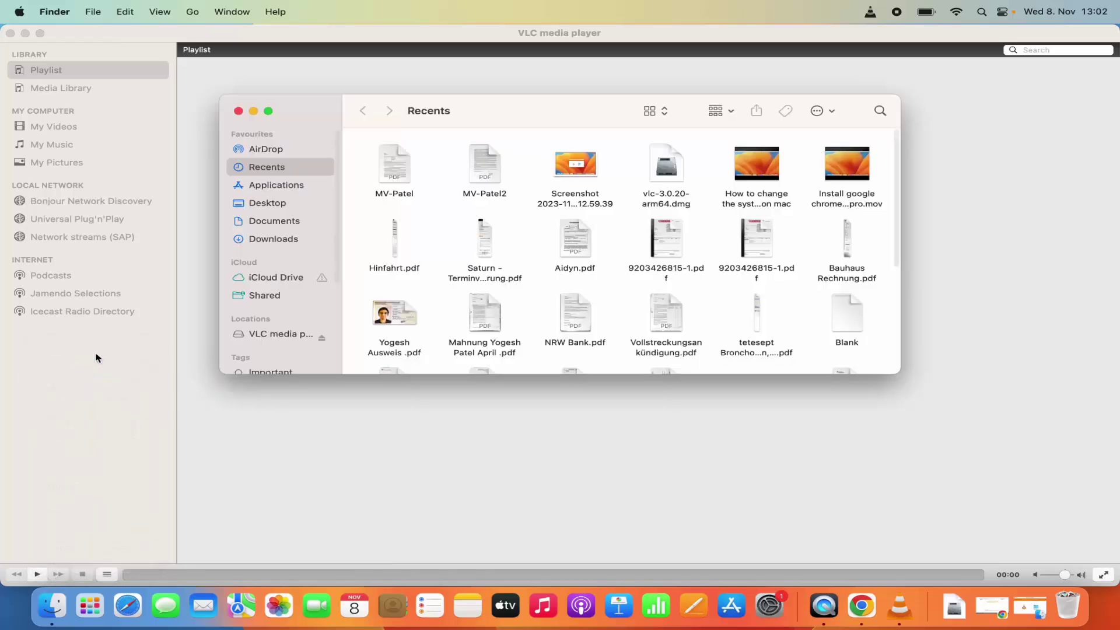
{"action": "left_click", "coordinate": [269, 221]}
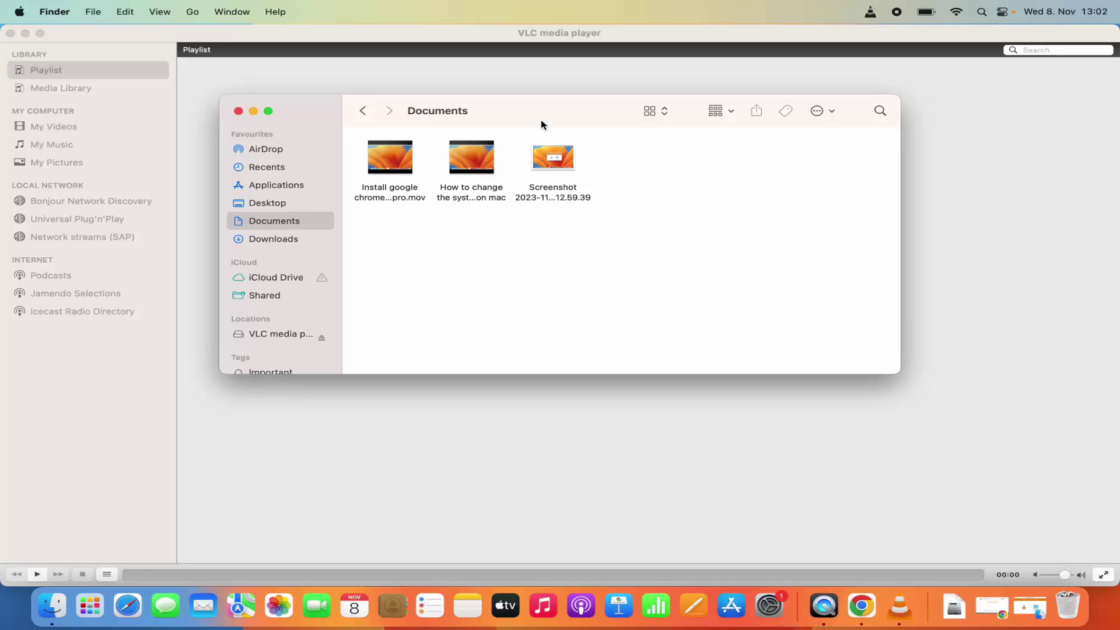
{"action": "left_click_drag", "start_coordinate": [539, 108], "coordinate": [723, 306]}
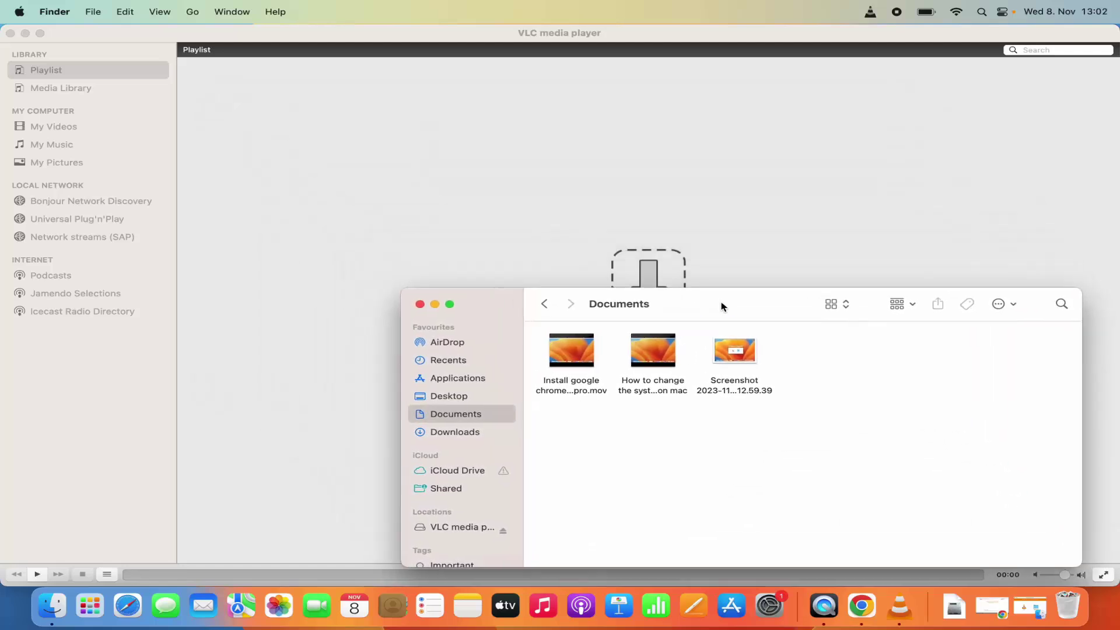
- Play 'Install google chrome on Mac book pro.mov' in VLC, allowing Documents access, then pause and close it
{"action": "left_click_drag", "start_coordinate": [571, 350], "coordinate": [601, 206]}
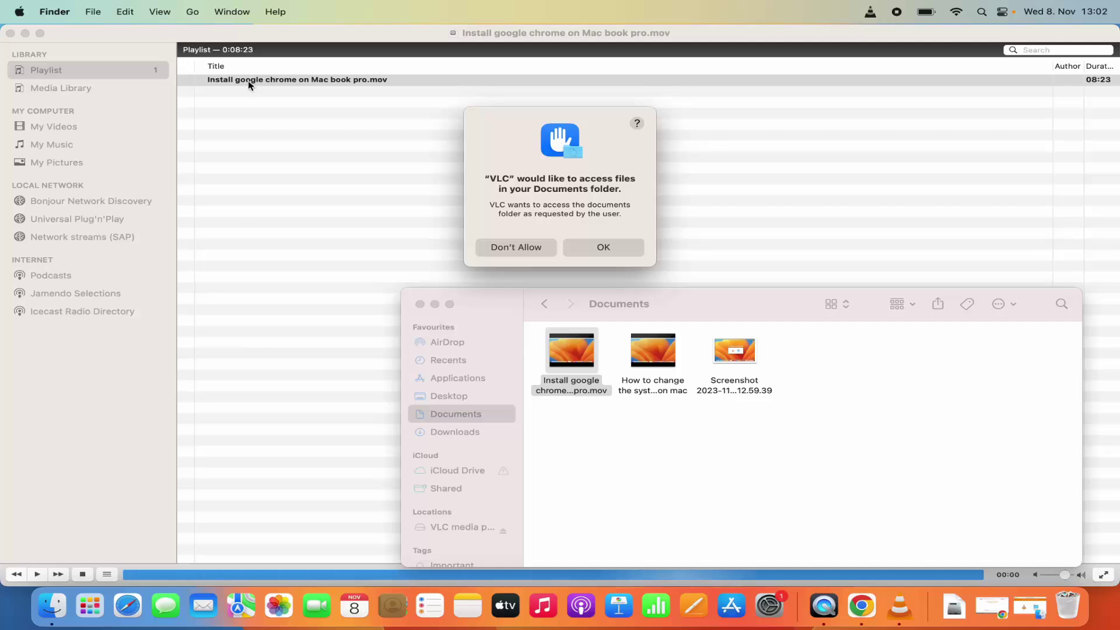
{"action": "left_click", "coordinate": [593, 246]}
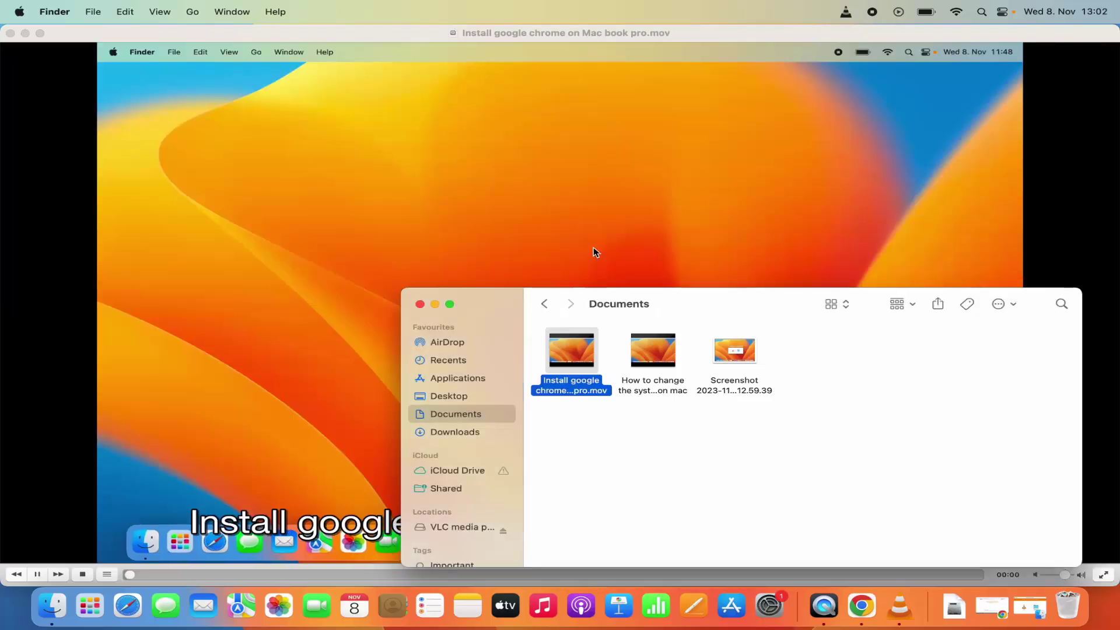
{"action": "left_click", "coordinate": [594, 246]}
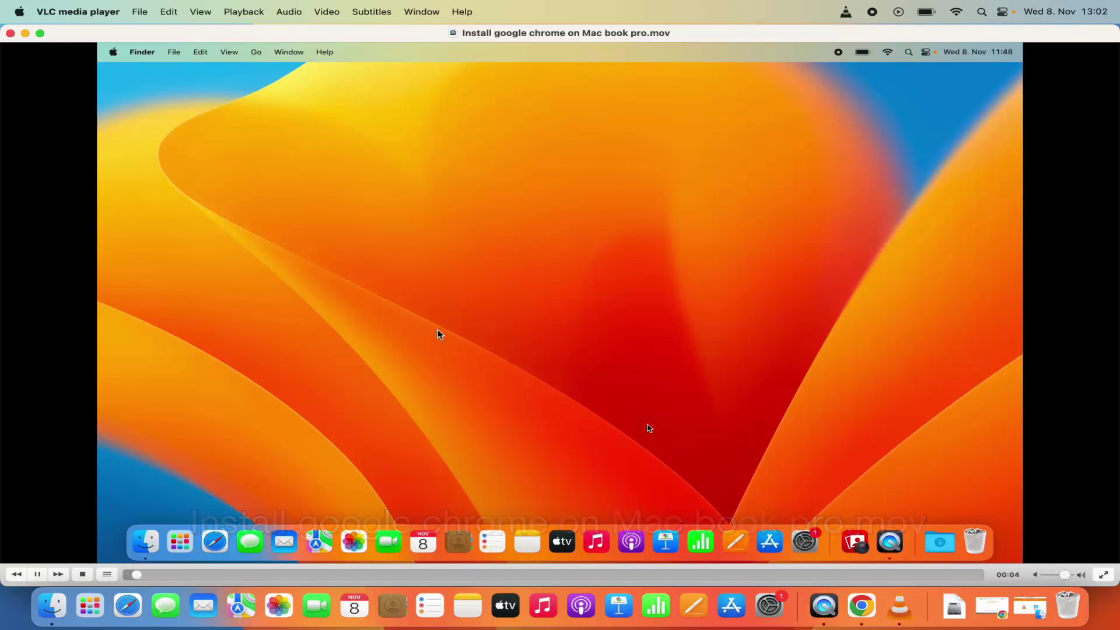
{"action": "left_click", "coordinate": [38, 575]}
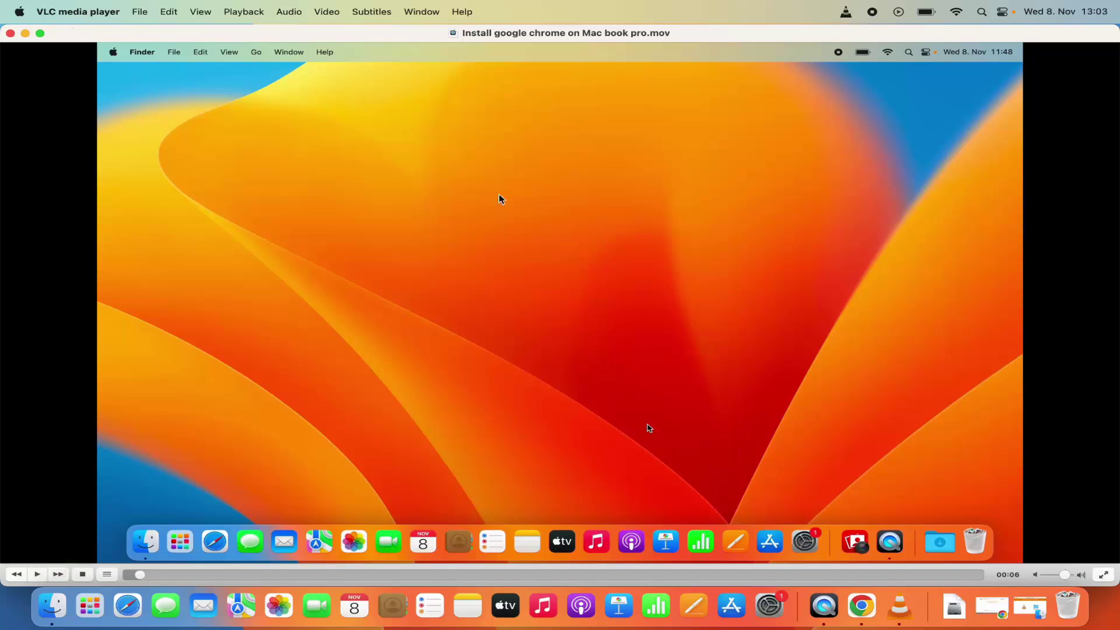
{"action": "double_click", "coordinate": [639, 34]}
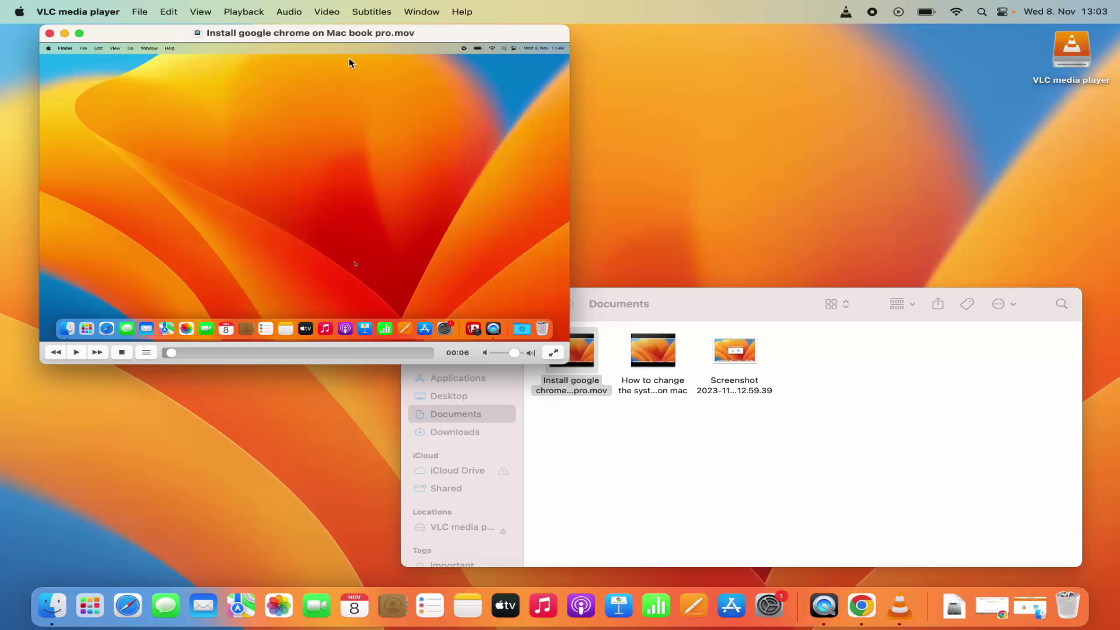
{"action": "left_click", "coordinate": [50, 33]}
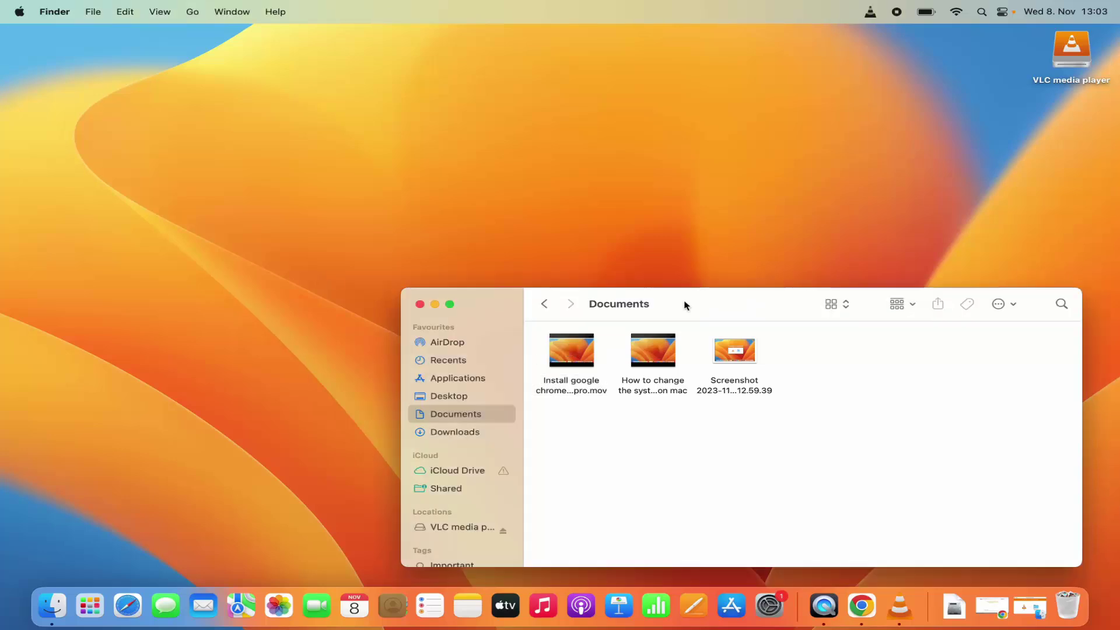
- Open 'Install google chrome on Mac book pro.mov' with VLC via Finder's Open With menu
{"action": "left_click_drag", "start_coordinate": [685, 303], "coordinate": [563, 175]}
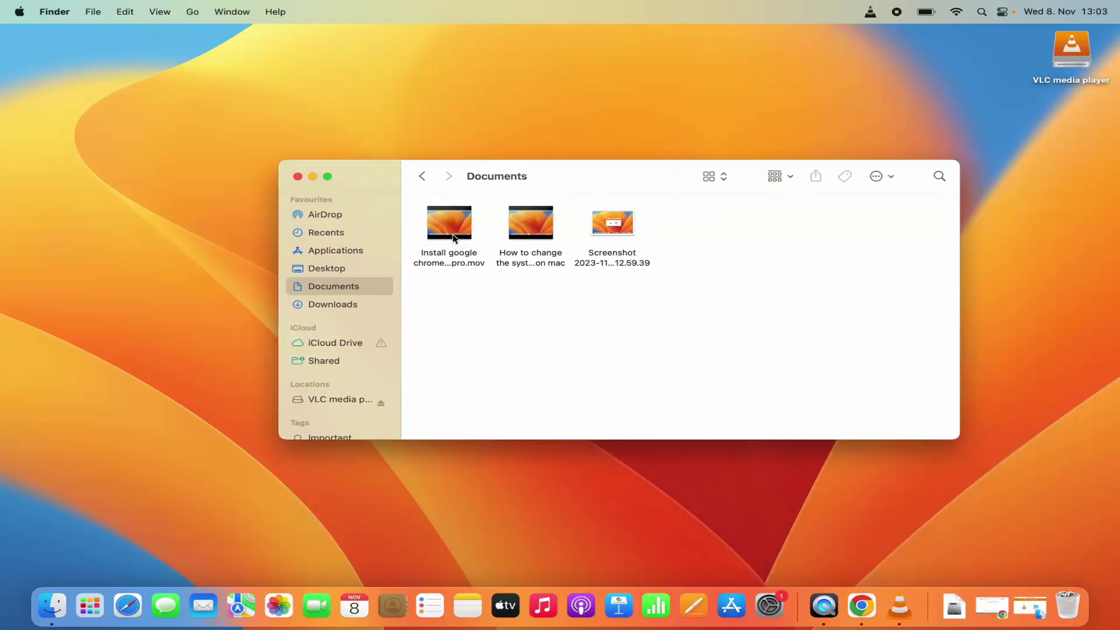
{"action": "left_click", "coordinate": [449, 254]}
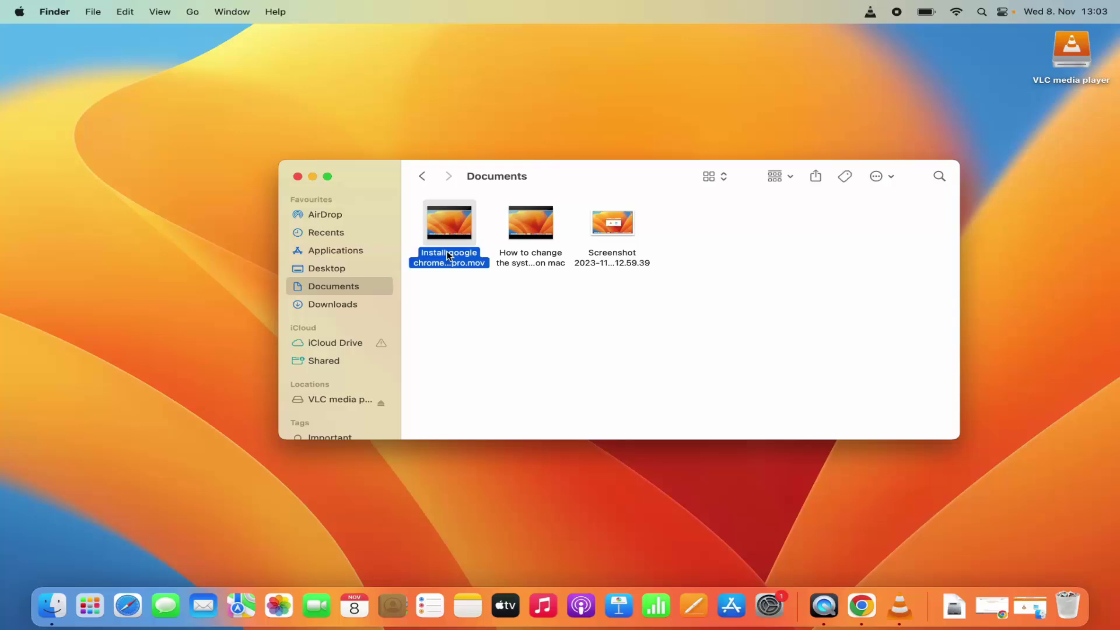
{"action": "right_click", "coordinate": [449, 255]}
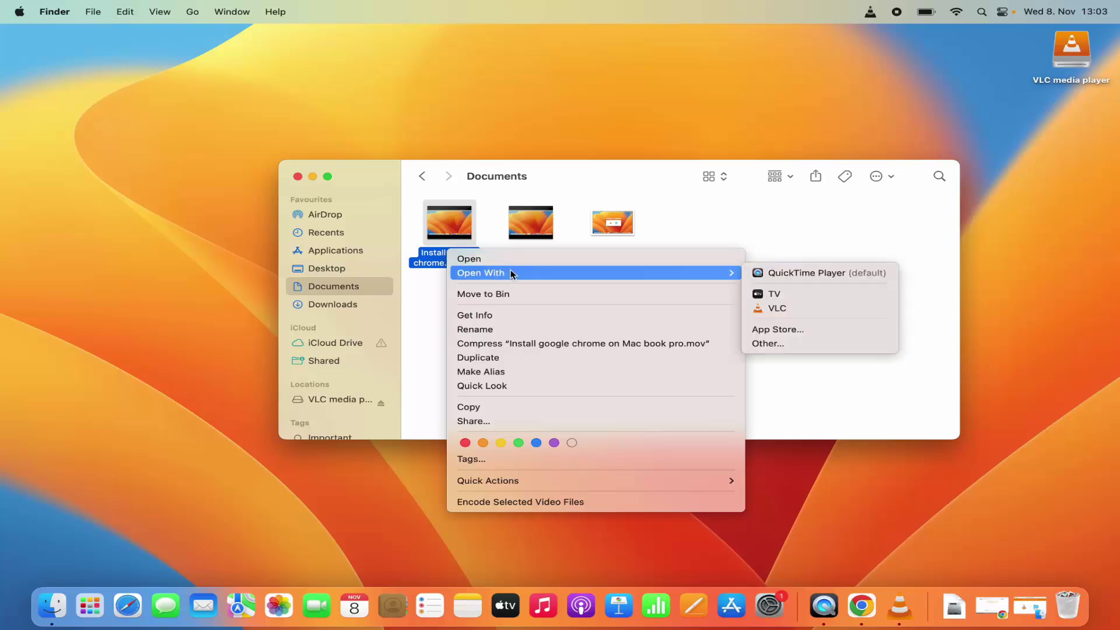
{"action": "mouse_move", "coordinate": [714, 275]}
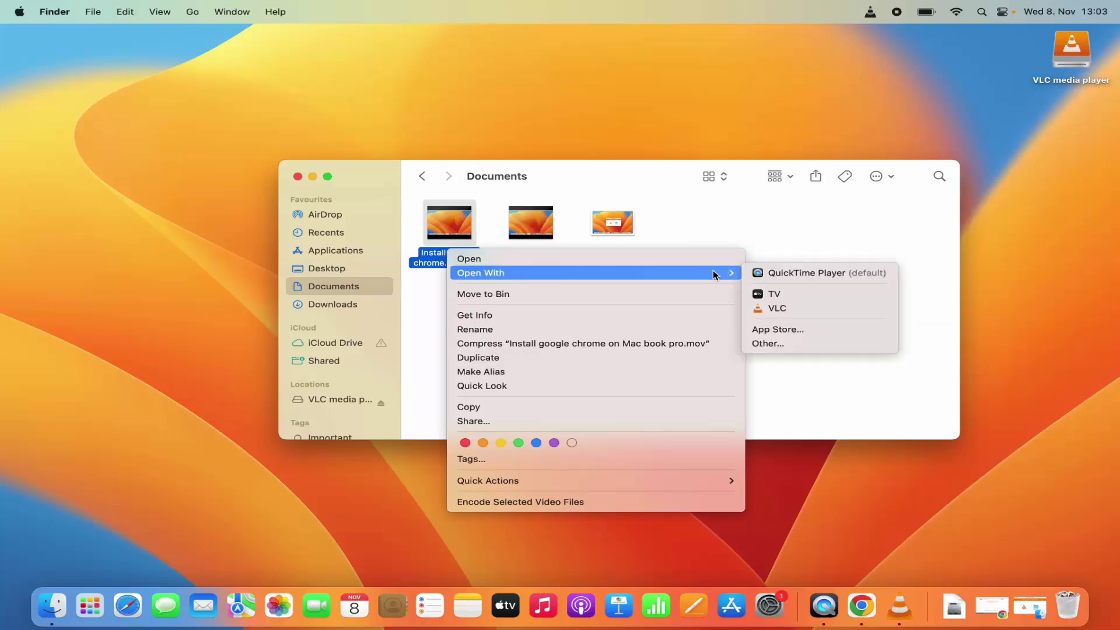
{"action": "left_click", "coordinate": [776, 309]}
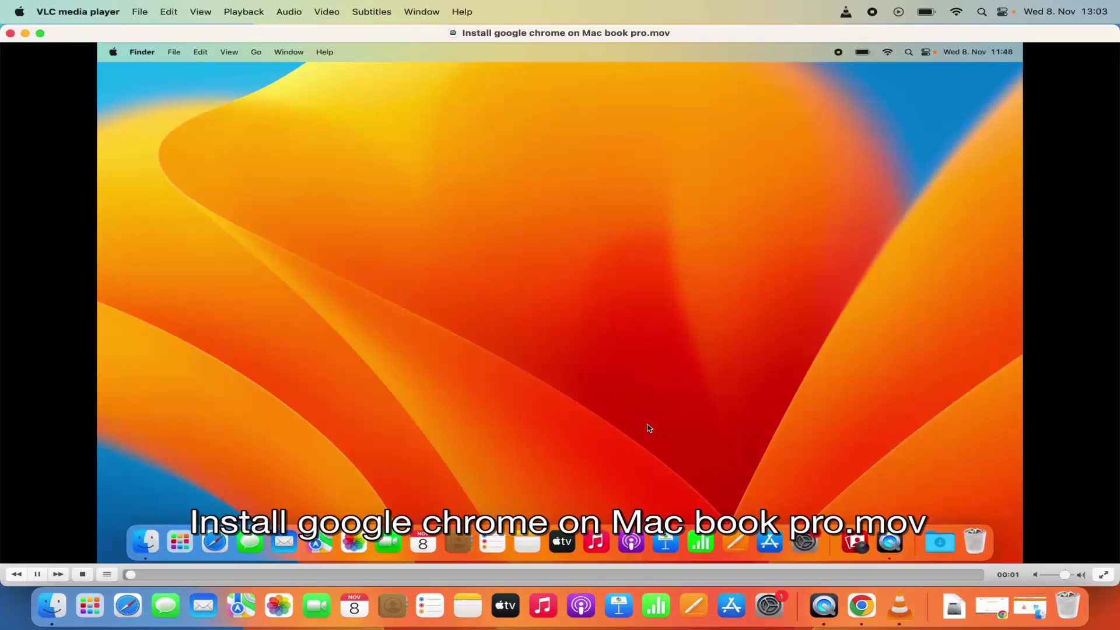
- Pause playback, then close the VLC player and the Documents window
{"action": "left_click", "coordinate": [38, 577]}
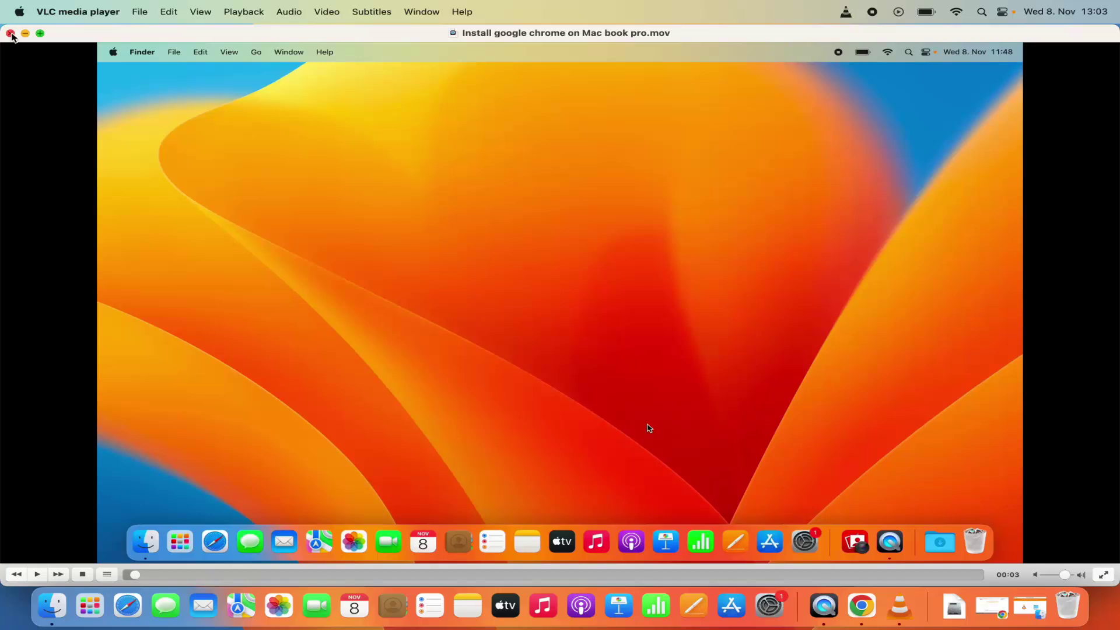
{"action": "left_click", "coordinate": [11, 34]}
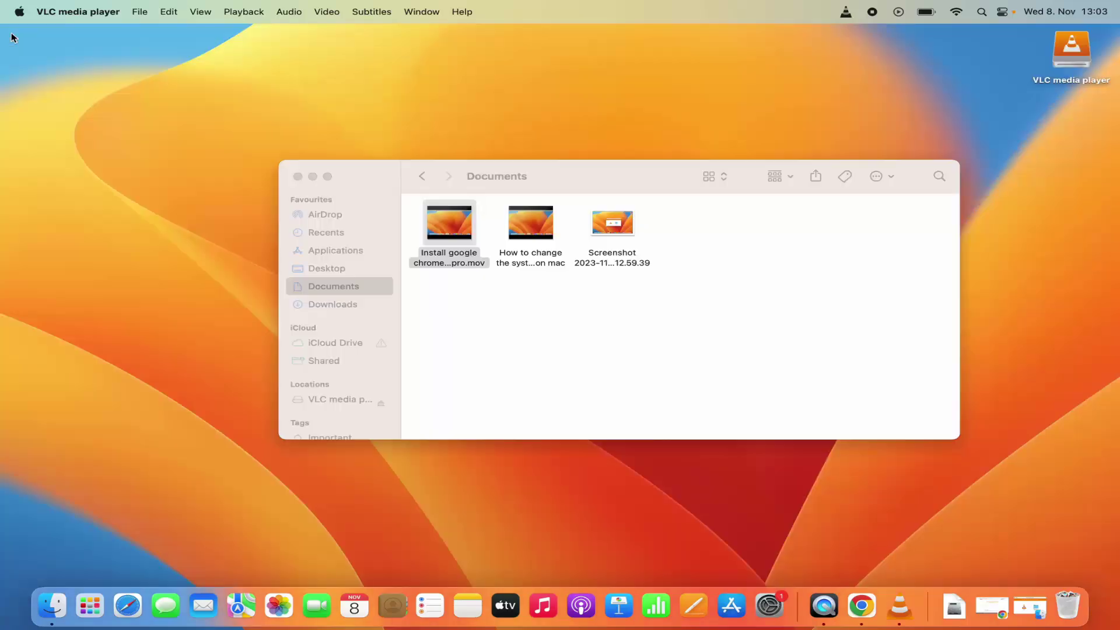
{"action": "left_click", "coordinate": [299, 178]}
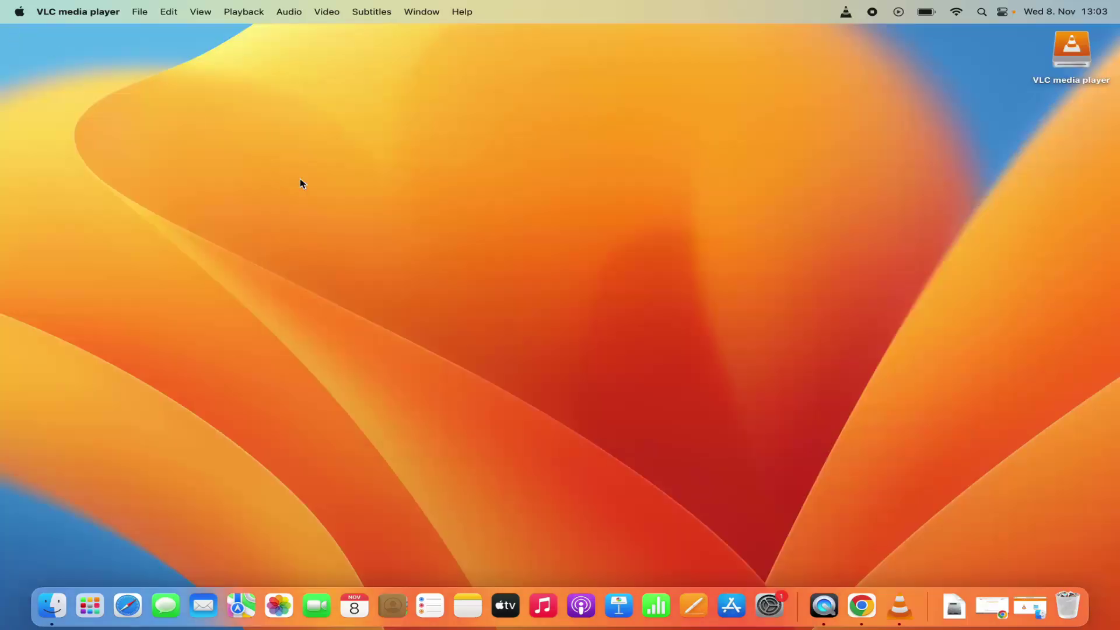